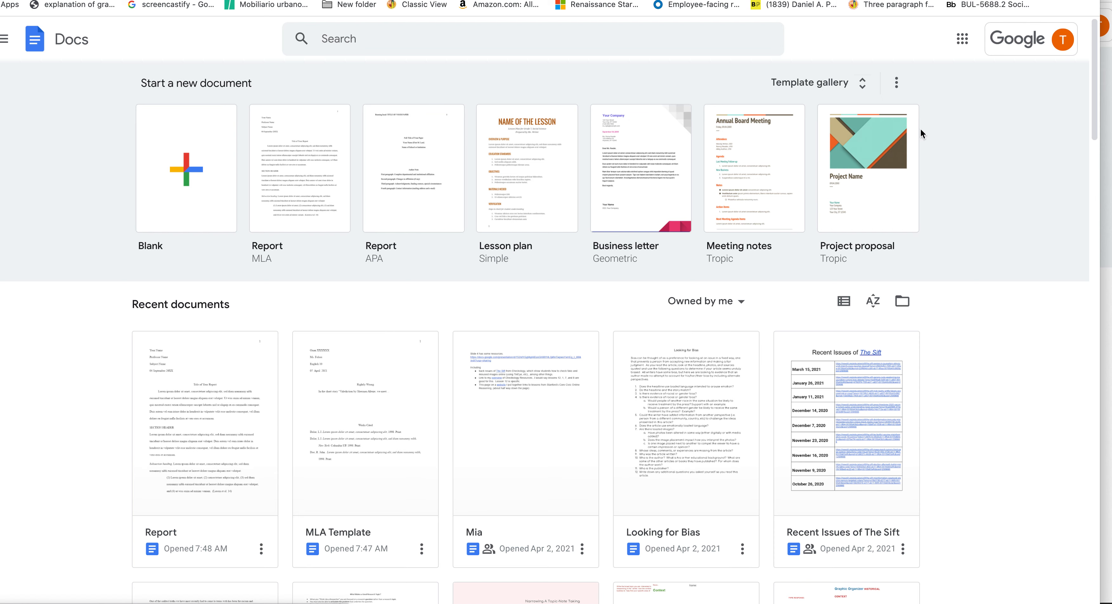
Create a new document from the MLA Report template in the template gallery.
{"action": "left_click", "coordinate": [862, 84]}
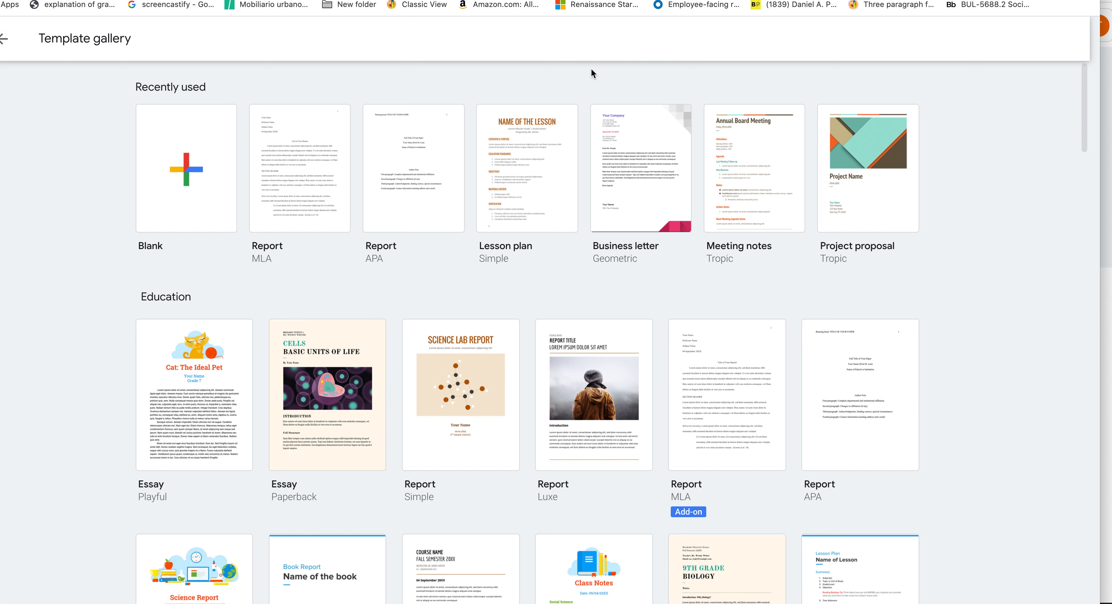
{"action": "left_click_drag", "start_coordinate": [571, 0], "coordinate": [571, 21]}
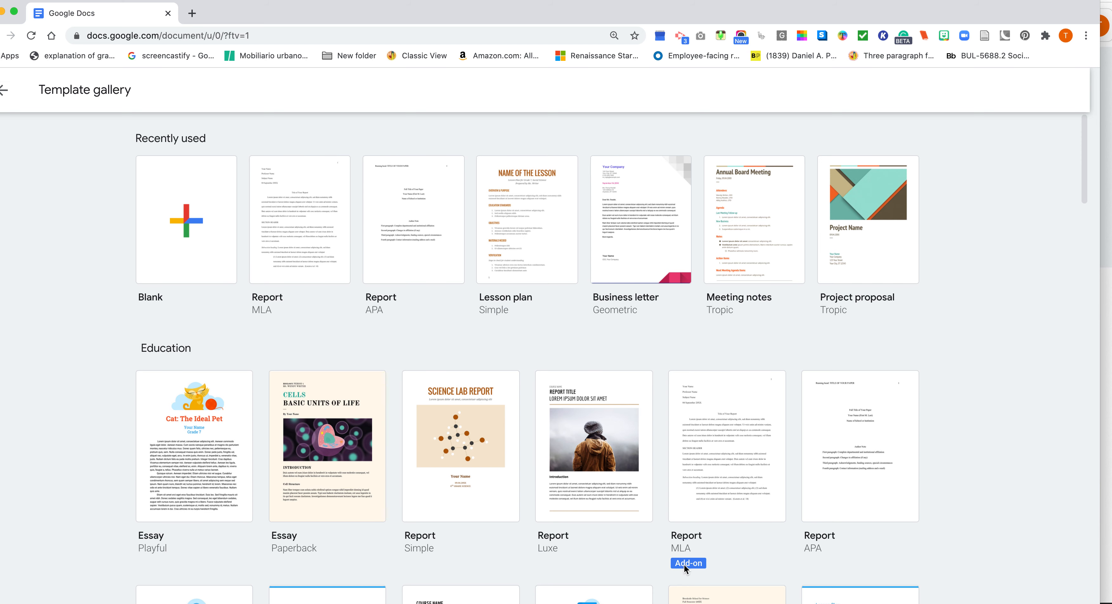
{"action": "left_click", "coordinate": [331, 240]}
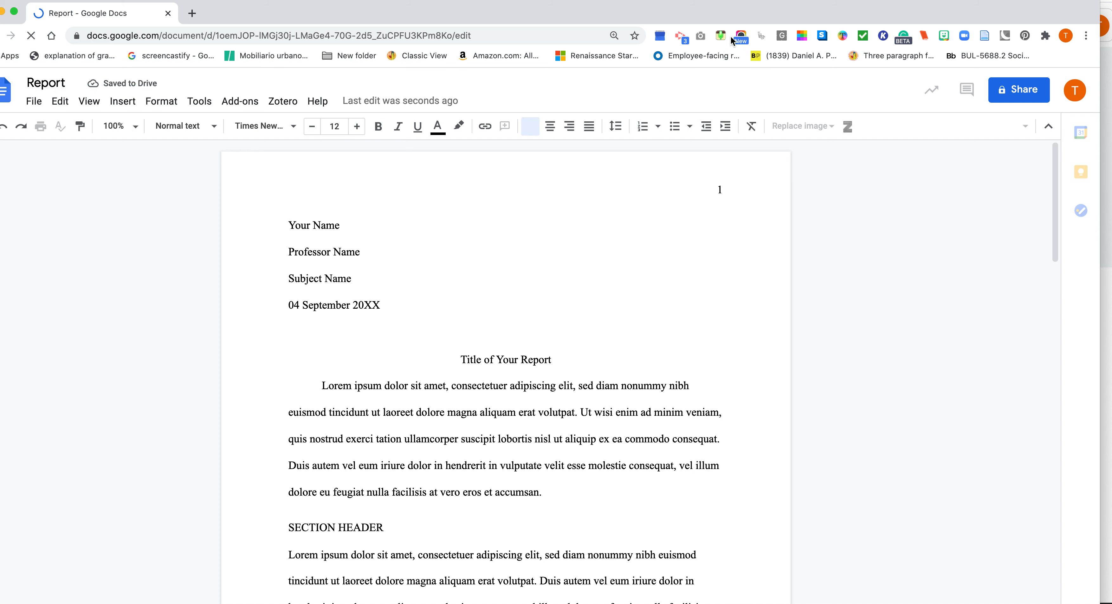
{"action": "left_click_drag", "start_coordinate": [739, 15], "coordinate": [739, 2]}
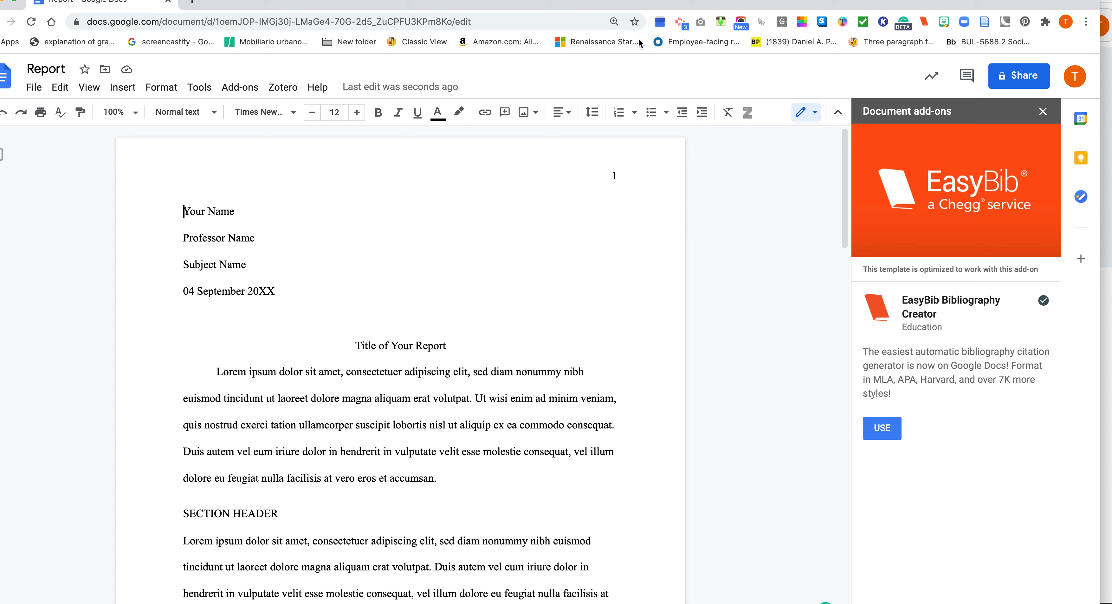
{"action": "left_click_drag", "start_coordinate": [603, 0], "coordinate": [636, 351]}
{"action": "left_click", "coordinate": [63, 339]}
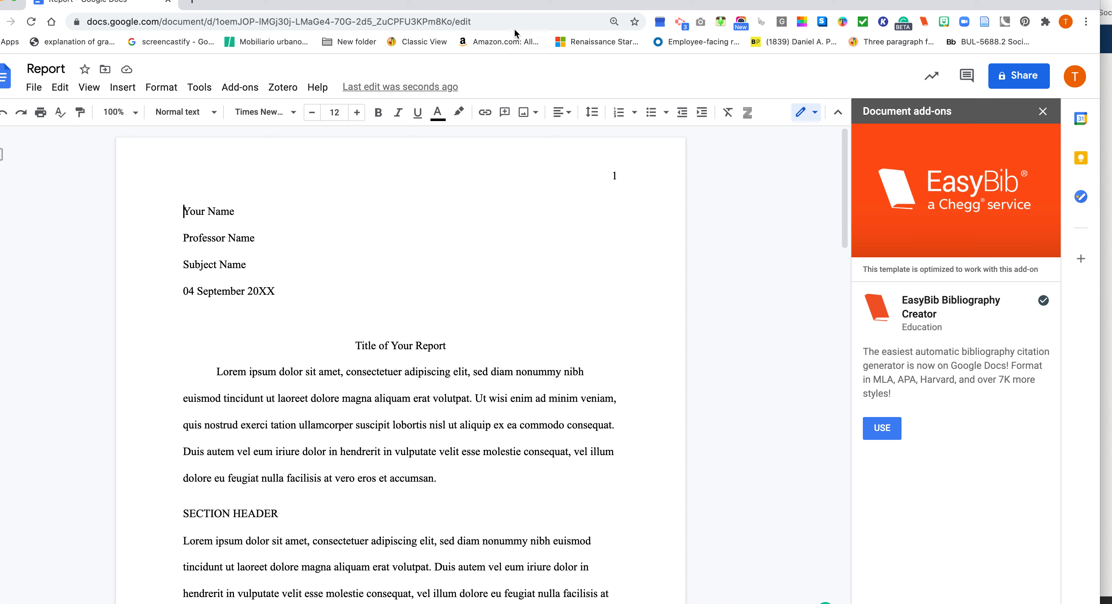
{"action": "left_click_drag", "start_coordinate": [561, 1], "coordinate": [777, 603]}
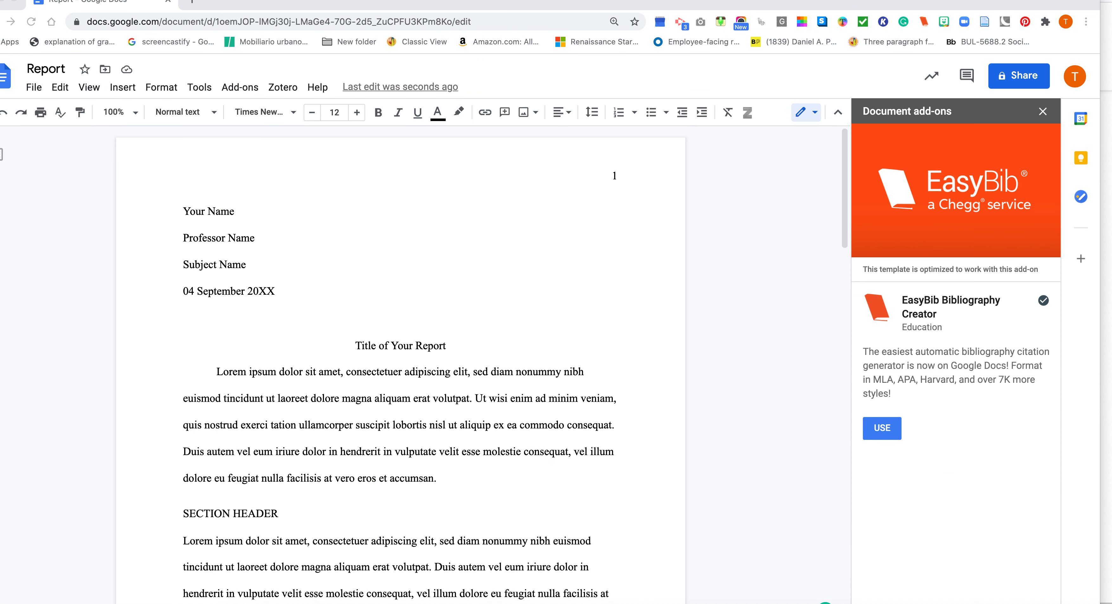
{"action": "left_click", "coordinate": [552, 421]}
Open the page setup and view the available page colors.
{"action": "left_click", "coordinate": [161, 87]}
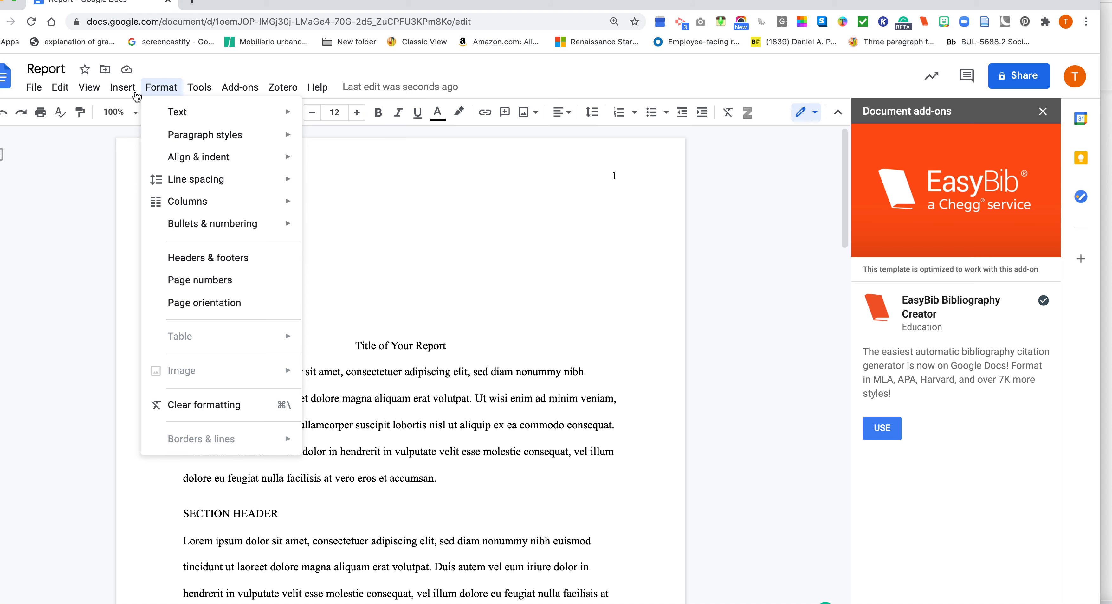
{"action": "mouse_move", "coordinate": [39, 92]}
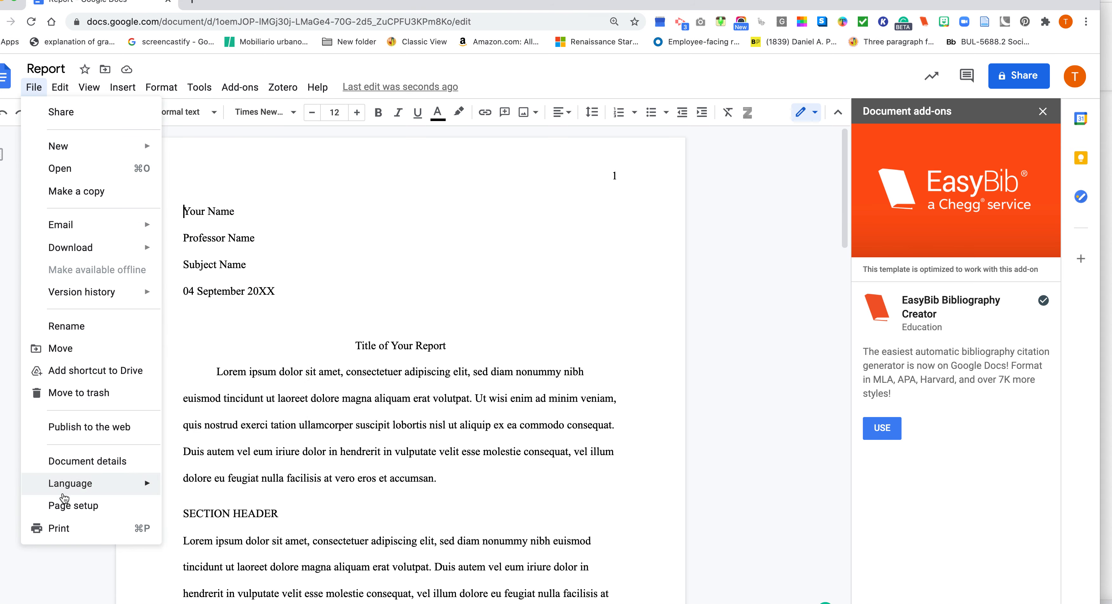
{"action": "left_click", "coordinate": [67, 517]}
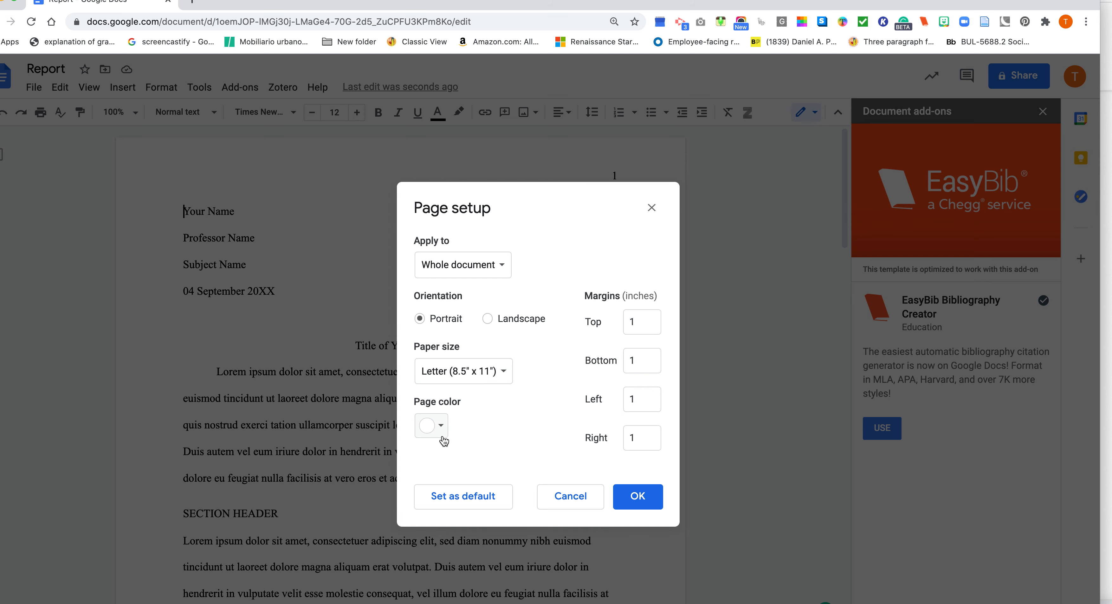
{"action": "left_click", "coordinate": [442, 426]}
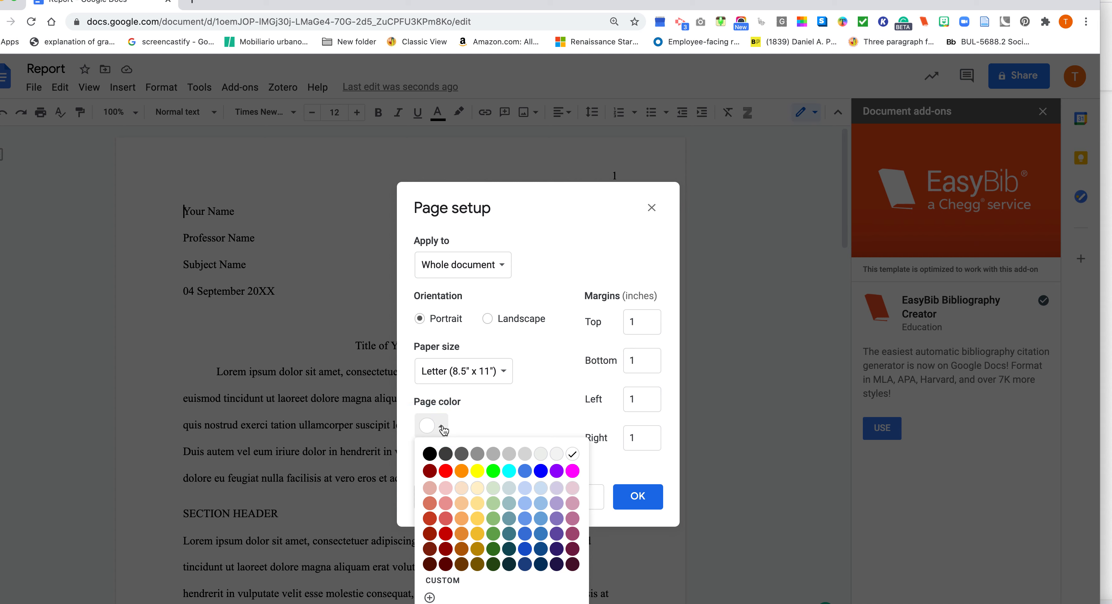
{"action": "left_click", "coordinate": [501, 413]}
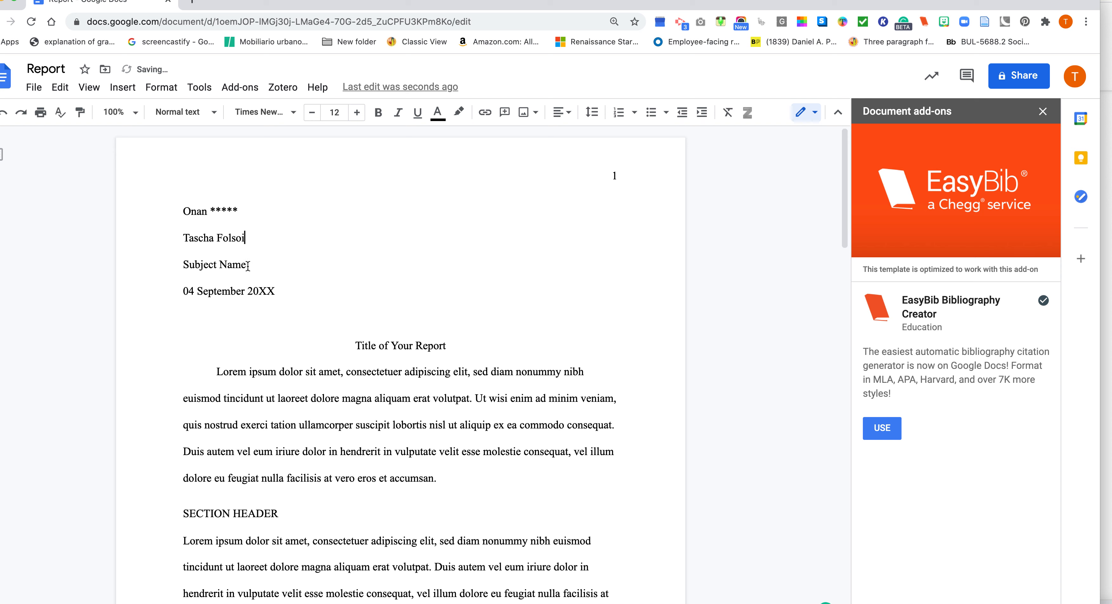
Replace the "Subject Name" placeholder in the heading with "English 10".
{"action": "left_click_drag", "start_coordinate": [246, 265], "coordinate": [179, 268]}
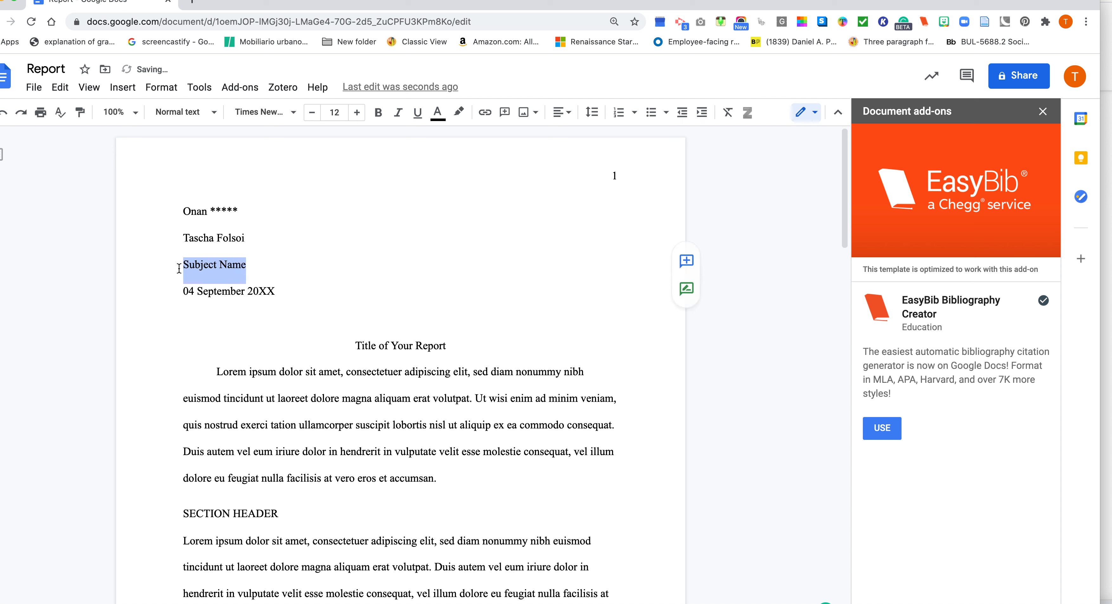
{"action": "type", "text": "E"}
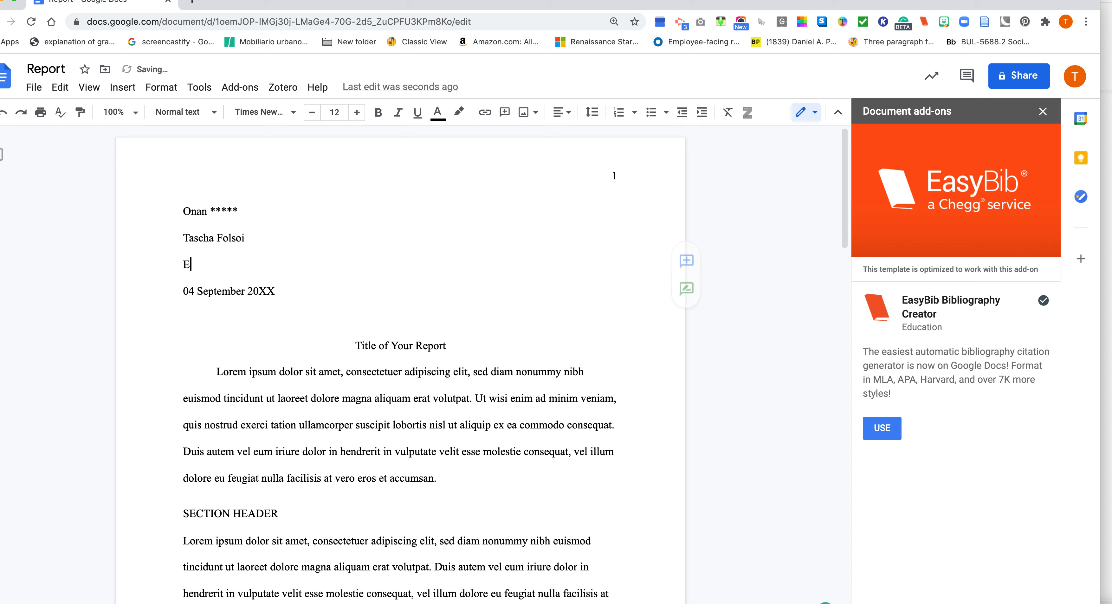
{"action": "type", "text": "nglish 10"}
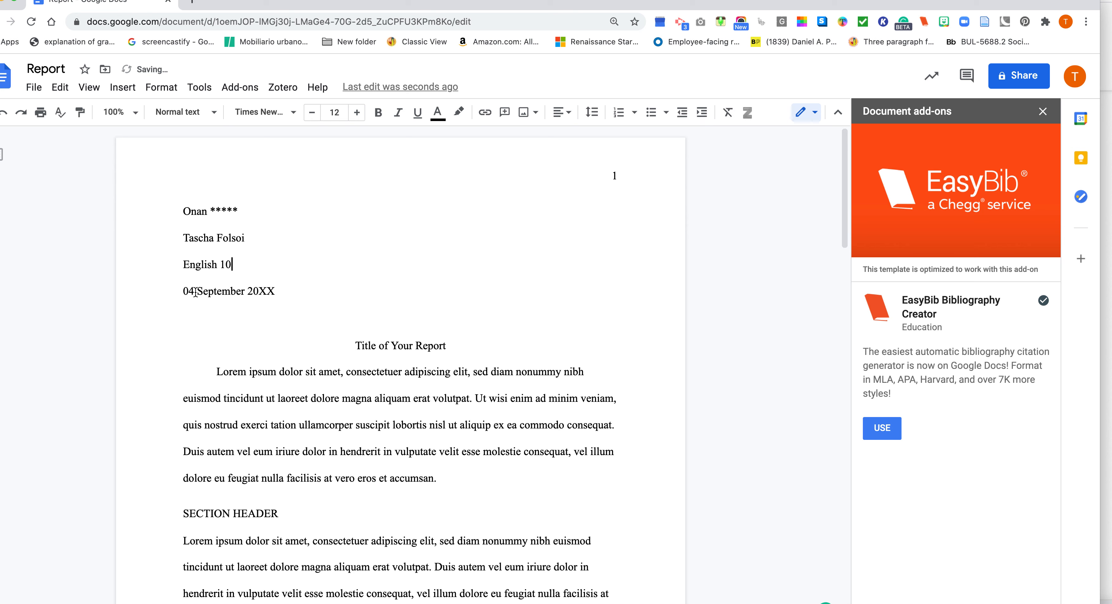
Change the date in the heading to "07 April 2021".
{"action": "left_click_drag", "start_coordinate": [189, 293], "coordinate": [194, 292]}
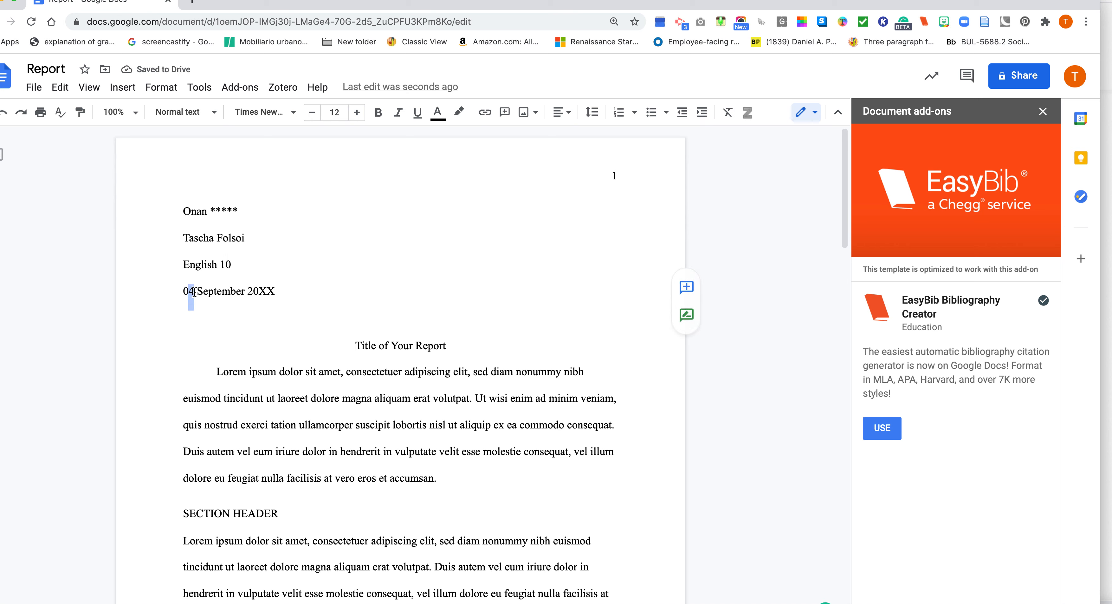
{"action": "type", "text": "7"}
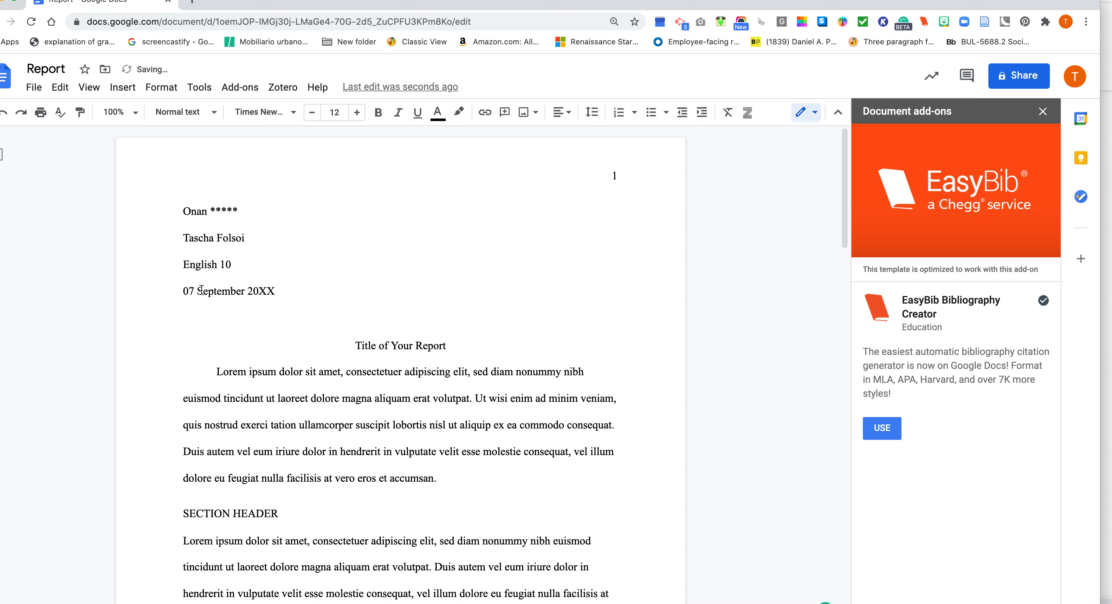
{"action": "left_click_drag", "start_coordinate": [197, 291], "coordinate": [242, 291]}
{"action": "type", "text": "A;pr"}
{"action": "key", "text": "BackSpace"}
{"action": "key", "text": "BackSpace"}
{"action": "key", "text": "BackSpace"}
{"action": "type", "text": "pril"}
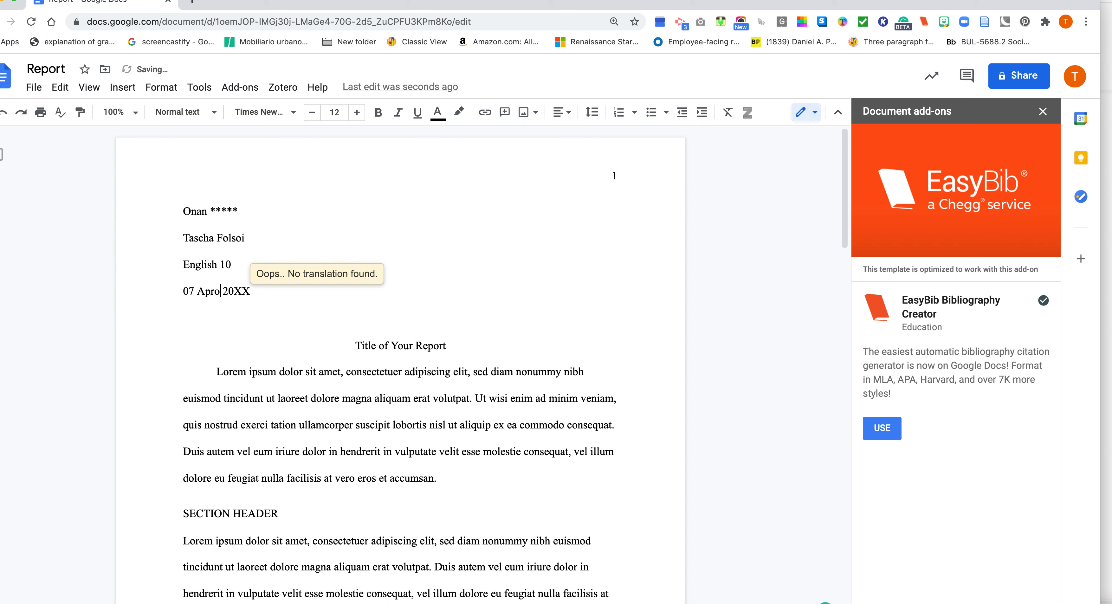
{"action": "left_click_drag", "start_coordinate": [235, 291], "coordinate": [253, 291]}
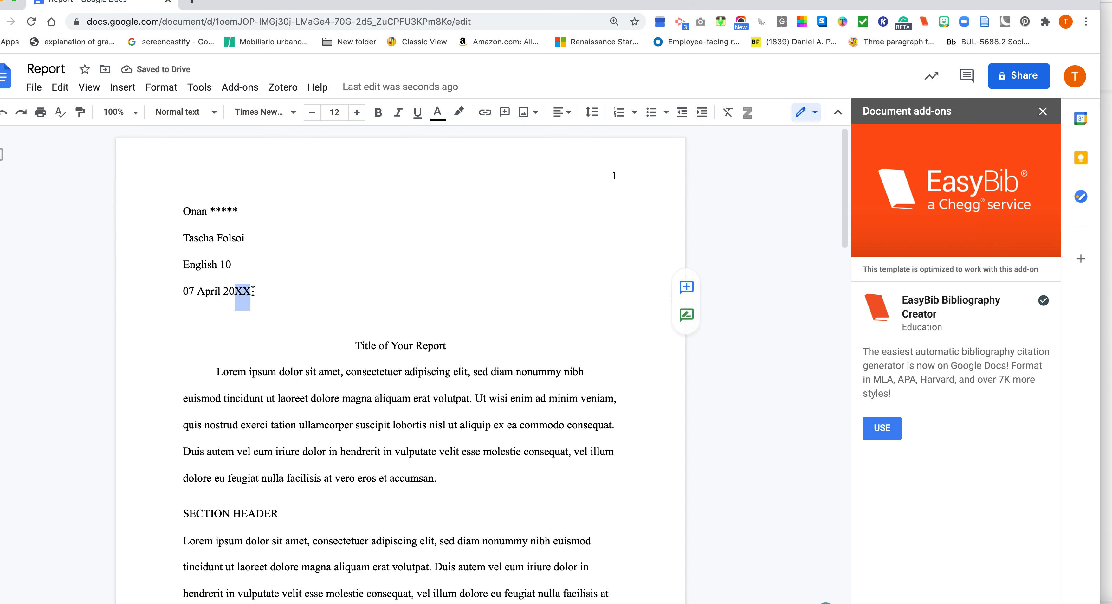
{"action": "type", "text": "21"}
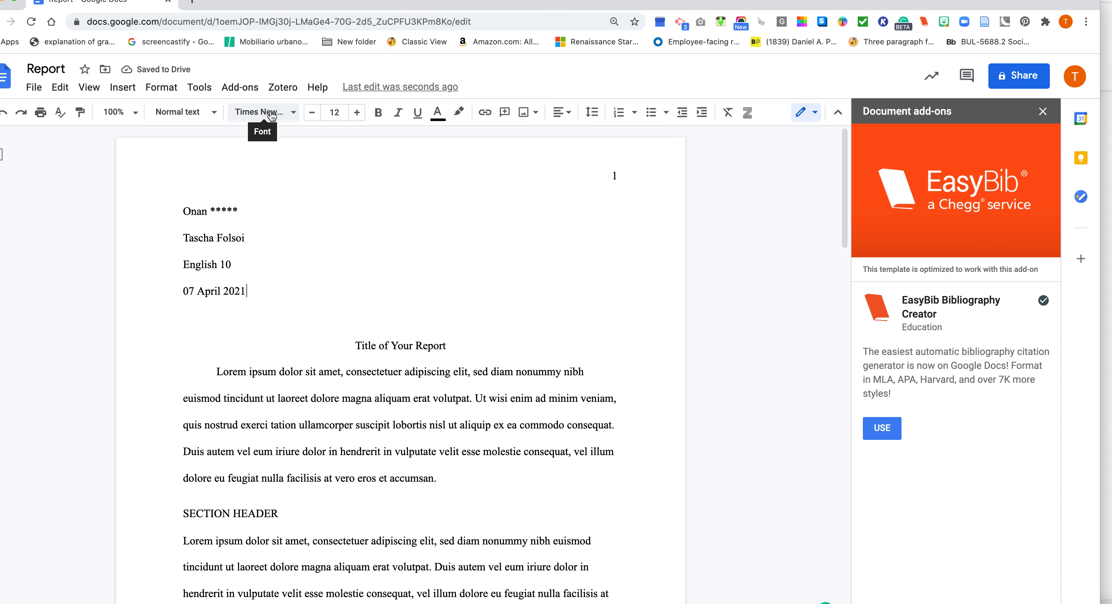
{"action": "left_click", "coordinate": [293, 114]}
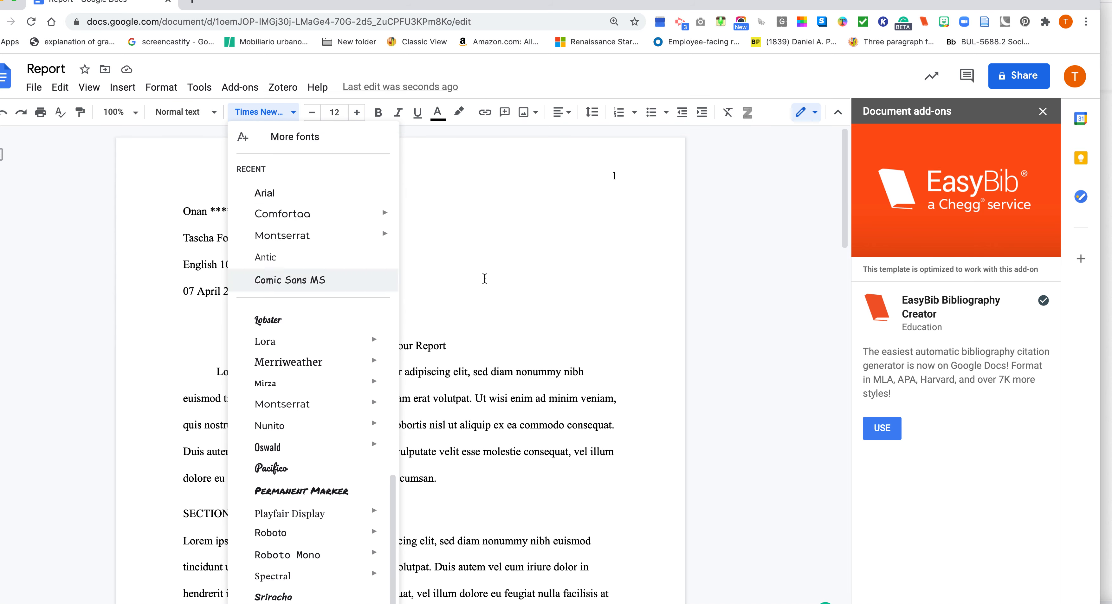
{"action": "left_click", "coordinate": [485, 279]}
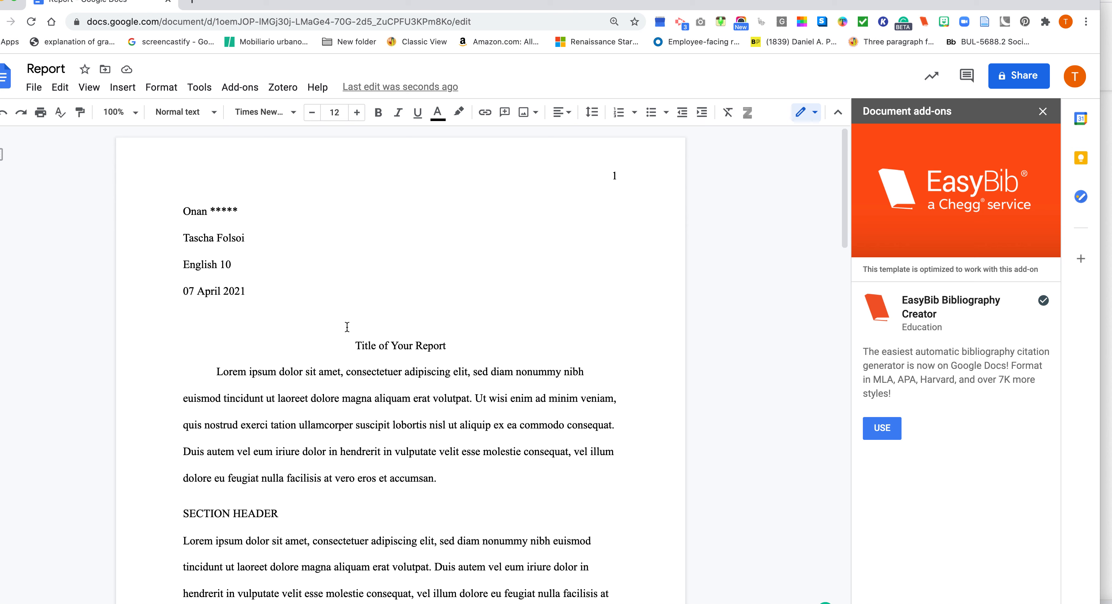
Replace the placeholder report title with "Rightly Wrong".
{"action": "left_click", "coordinate": [446, 346]}
{"action": "left_click_drag", "start_coordinate": [447, 345], "coordinate": [356, 347]}
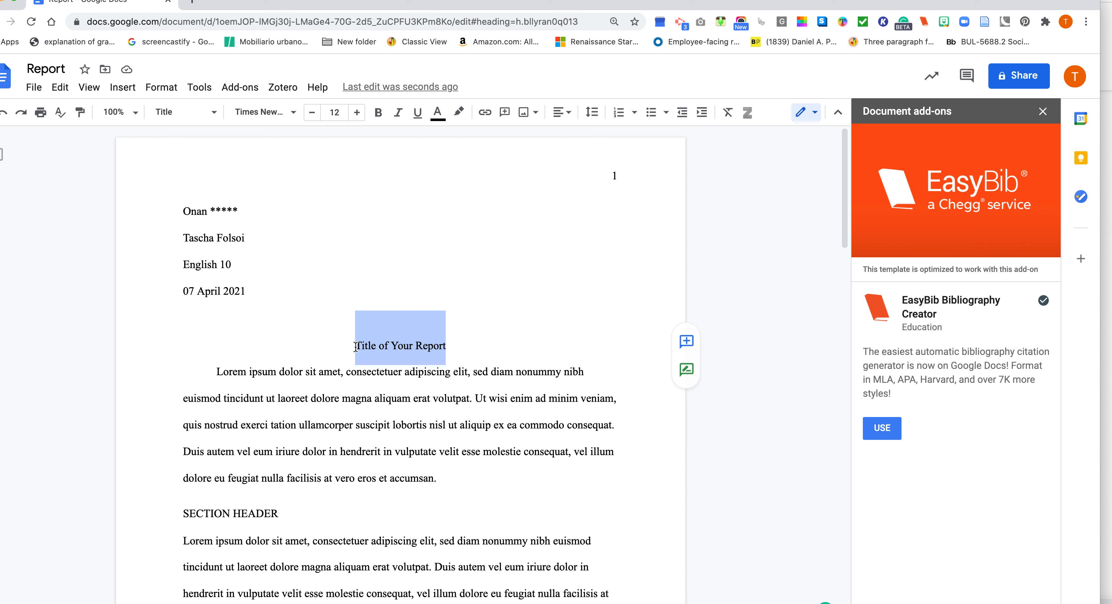
{"action": "type", "text": "R"}
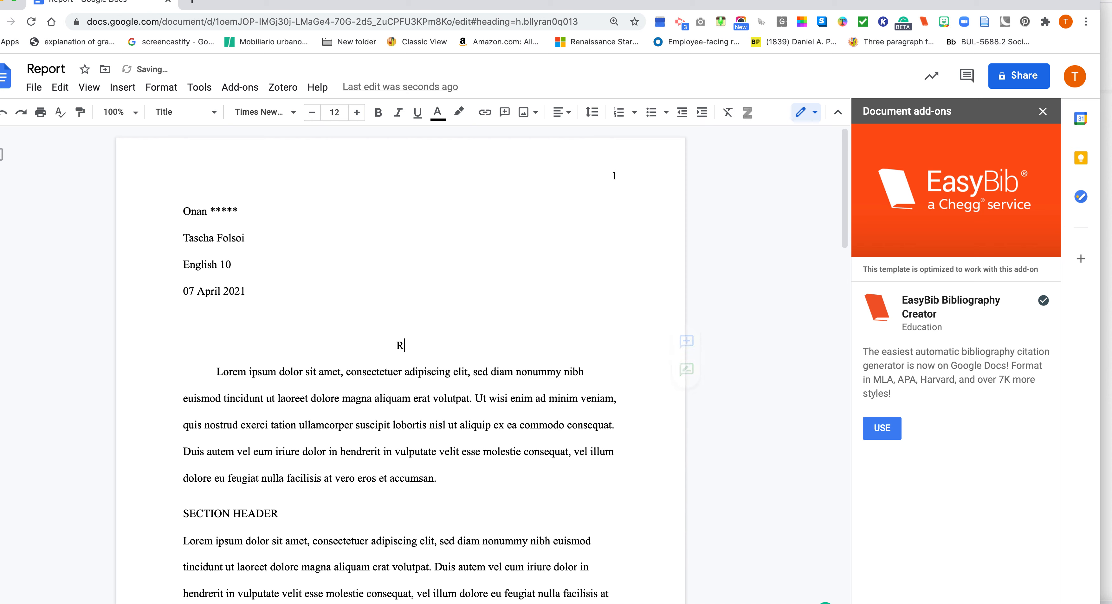
{"action": "type", "text": "ightly Wrong"}
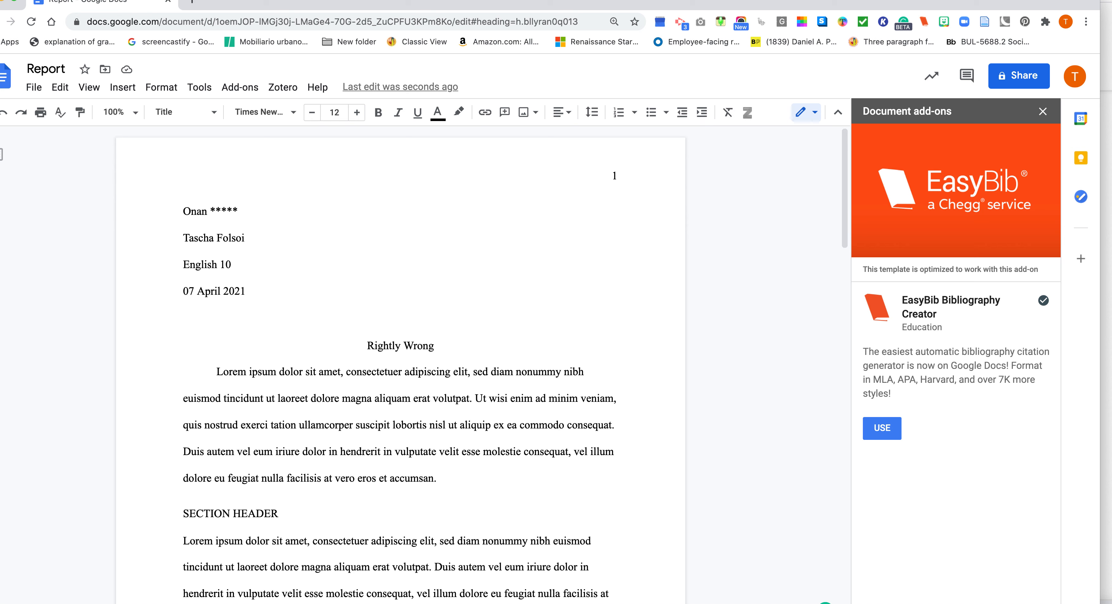
{"action": "left_click_drag", "start_coordinate": [360, 343], "coordinate": [438, 347]}
{"action": "left_click", "coordinate": [440, 348]}
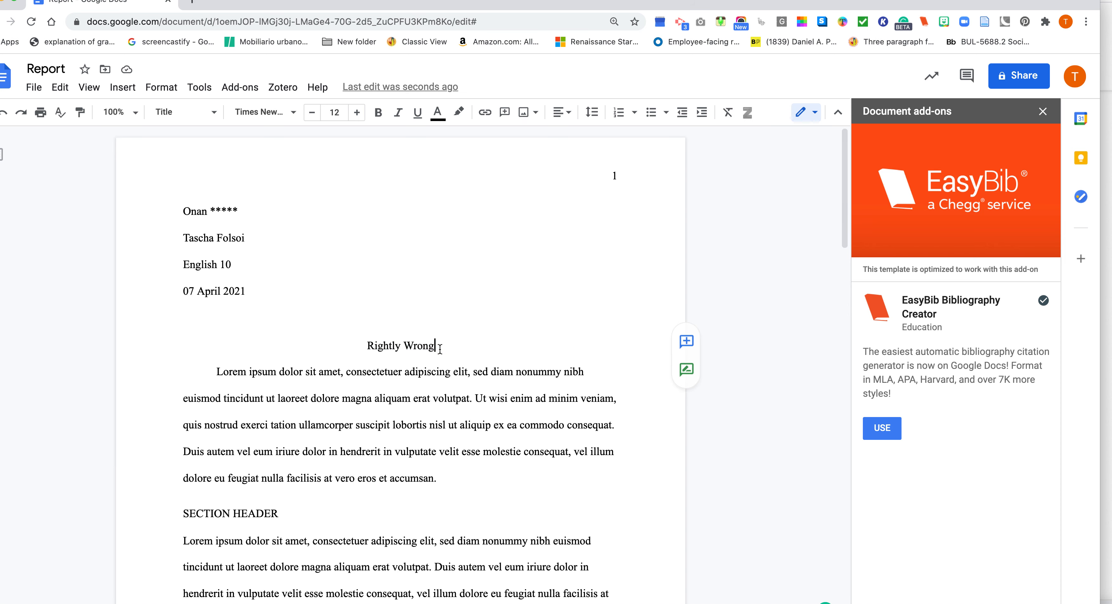
{"action": "key", "text": "Return"}
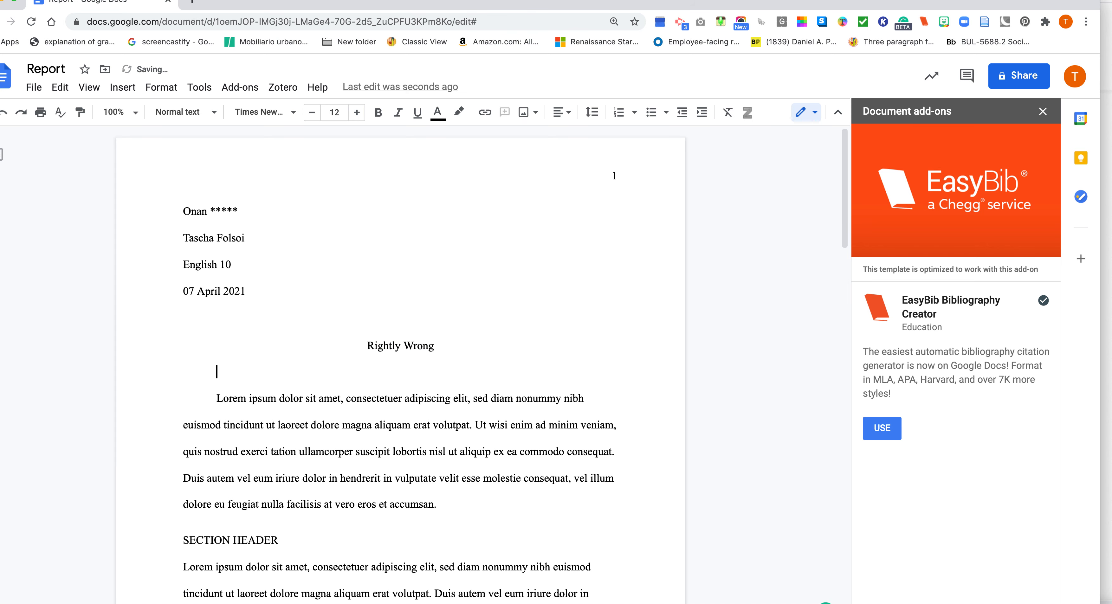
{"action": "key", "text": "Return"}
{"action": "key", "text": "Up"}
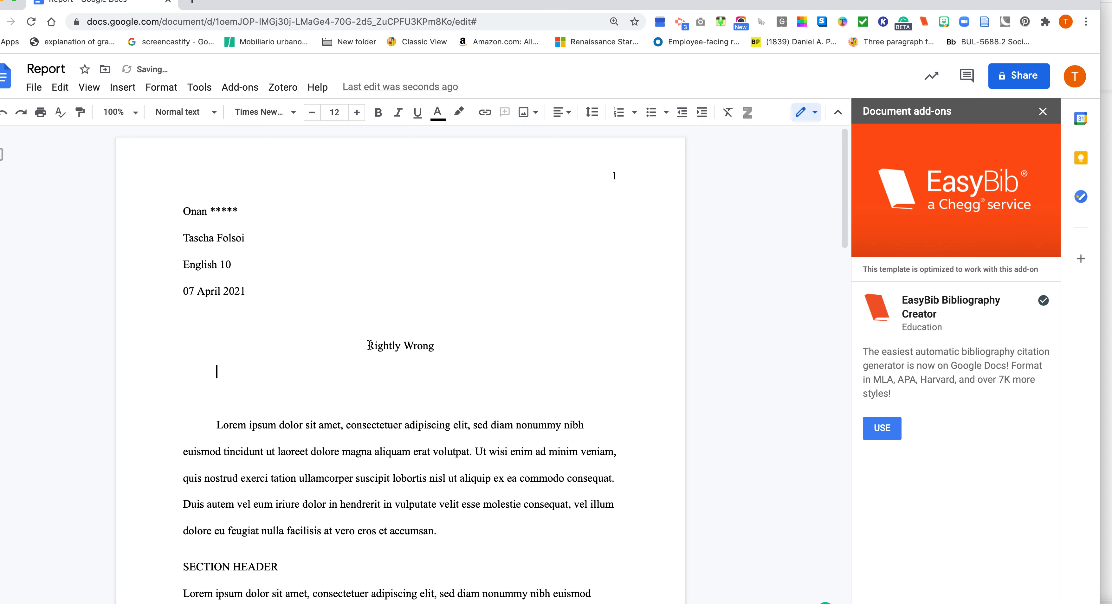
{"action": "left_click_drag", "start_coordinate": [223, 366], "coordinate": [246, 398]}
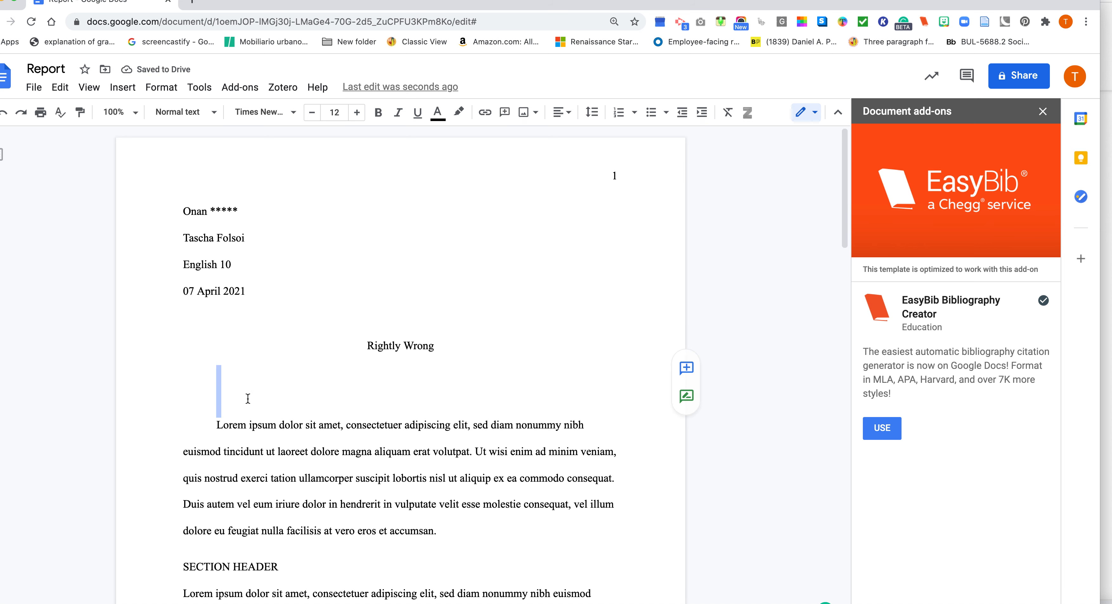
{"action": "key", "text": "BackSpace"}
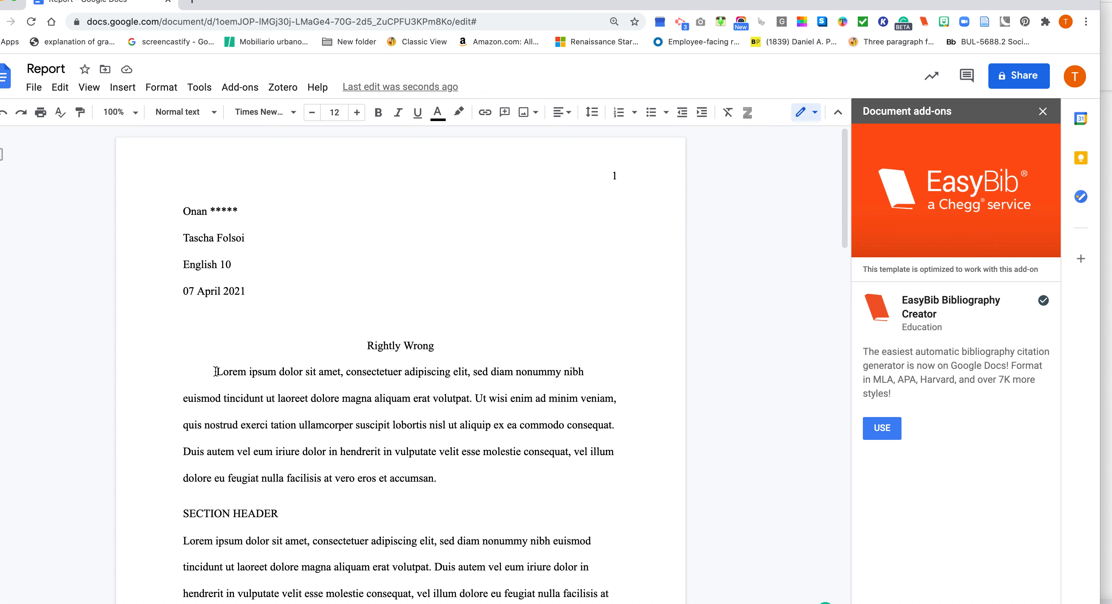
Add an indented first paragraph under the title reading "I will begin typing my brilliant essay.".
{"action": "key", "text": "Return"}
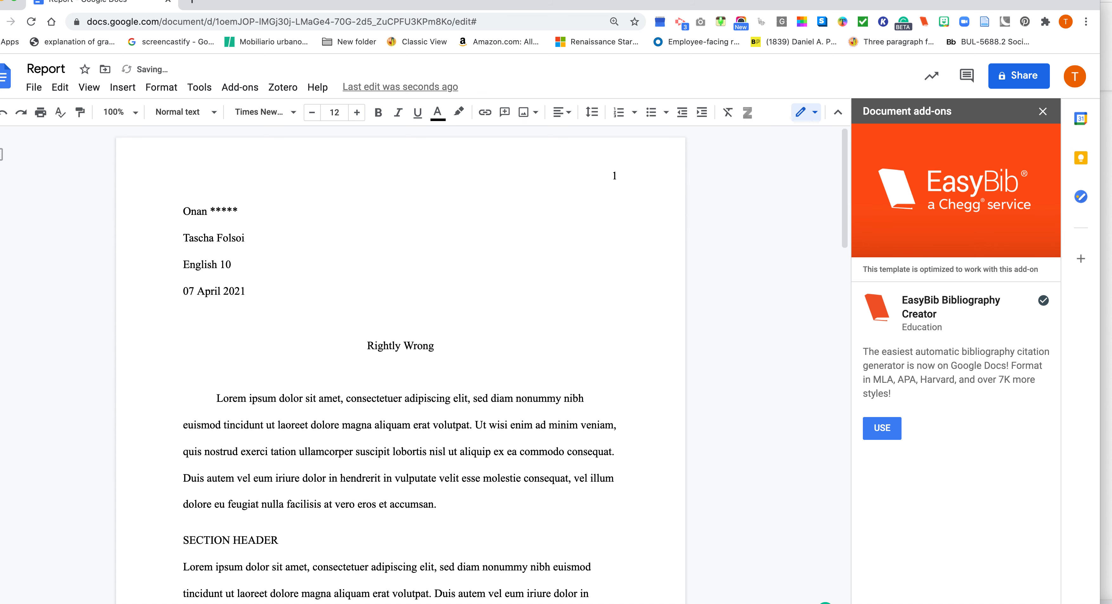
{"action": "key", "text": "Up"}
{"action": "type", "text": "I will begin typing my brilliant essay."}
Delete all the placeholder body text between the new first sentence and the Works Cited section.
{"action": "left_click_drag", "start_coordinate": [216, 398], "coordinate": [312, 414]}
{"action": "scroll", "coordinate": [289, 487], "scroll_direction": "down", "scroll_amount": 2}
{"action": "scroll", "coordinate": [294, 531], "scroll_direction": "down", "scroll_amount": 2}
{"action": "scroll", "coordinate": [409, 514], "scroll_direction": "down", "scroll_amount": 6}
{"action": "left_click_drag", "start_coordinate": [343, 461], "coordinate": [316, 354]}
{"action": "scroll", "coordinate": [348, 449], "scroll_direction": "down", "scroll_amount": 10}
{"action": "scroll", "coordinate": [422, 552], "scroll_direction": "down", "scroll_amount": 3}
{"action": "scroll", "coordinate": [598, 536], "scroll_direction": "down", "scroll_amount": 4}
{"action": "scroll", "coordinate": [598, 531], "scroll_direction": "down", "scroll_amount": 3}
{"action": "key", "text": "BackSpace"}
{"action": "scroll", "coordinate": [338, 370], "scroll_direction": "up", "scroll_amount": 2}
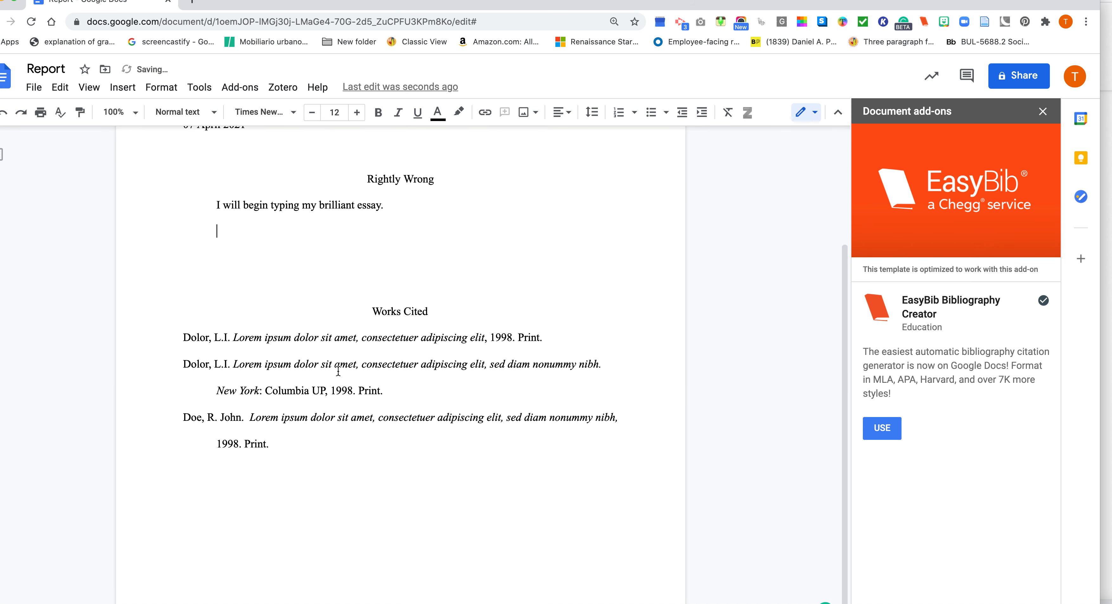
Replace the author of the first Works Cited entry with "Alexie, S.".
{"action": "left_click_drag", "start_coordinate": [184, 339], "coordinate": [211, 340]}
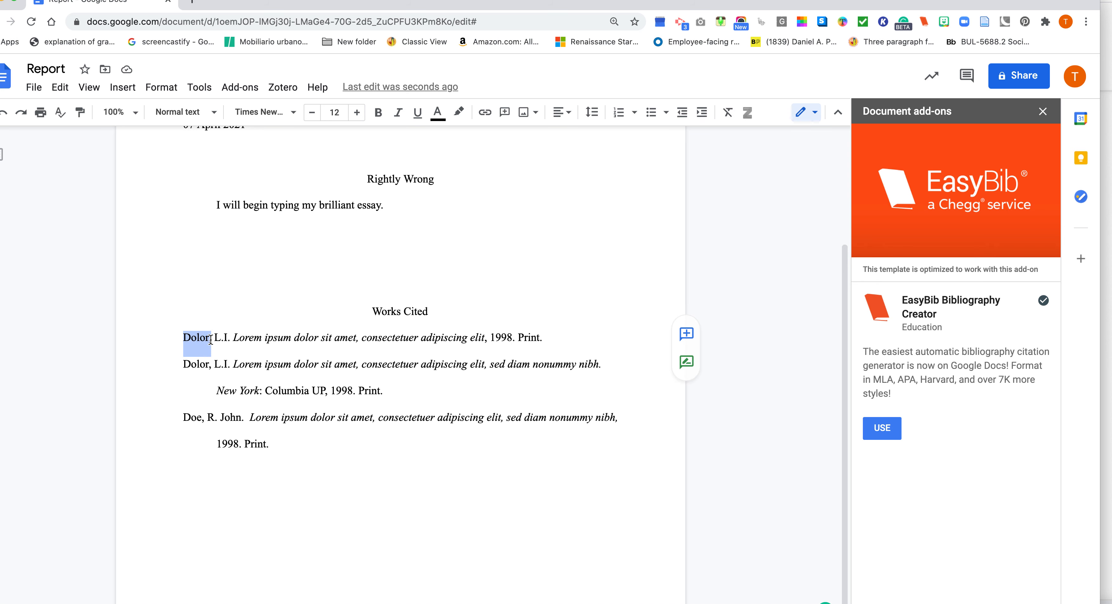
{"action": "type", "text": "Alexie,"}
{"action": "double_click", "coordinate": [229, 337]}
{"action": "type", "text": "S"}
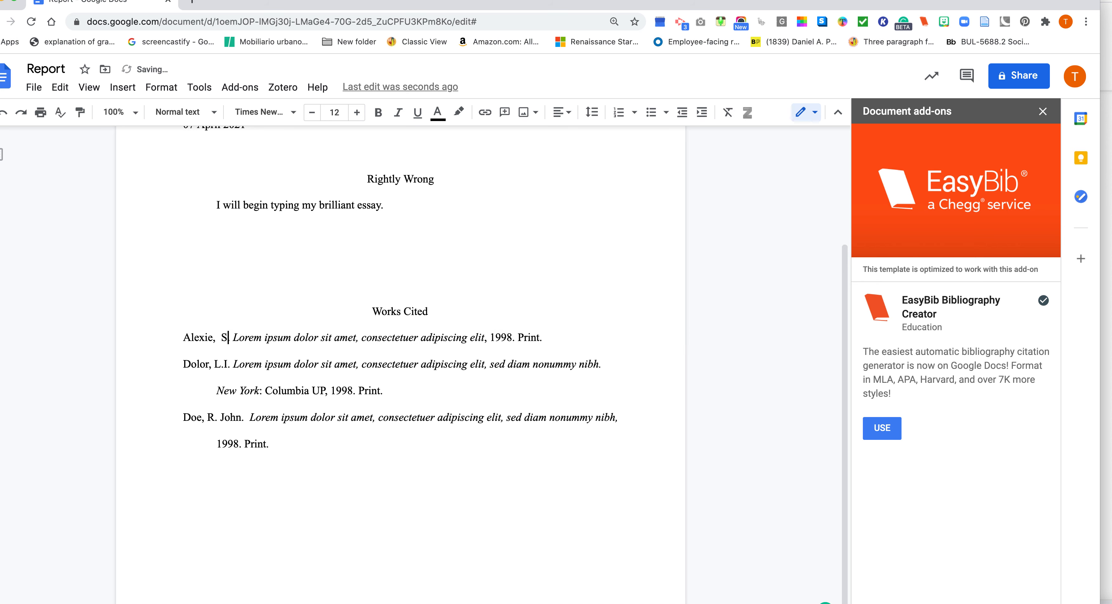
{"action": "type", "text": "."}
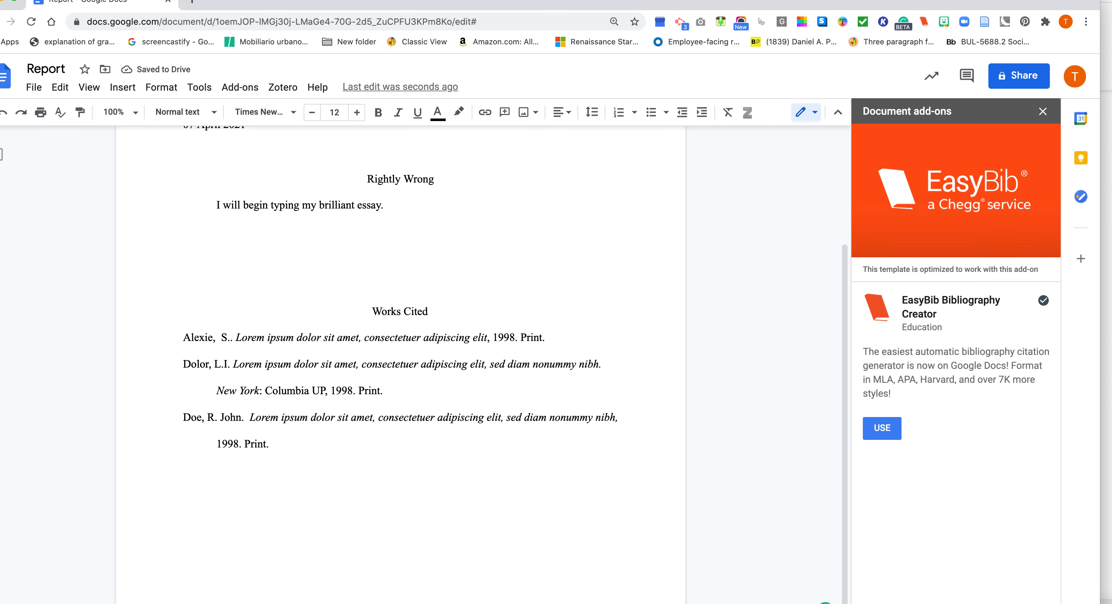
{"action": "scroll", "coordinate": [400, 346], "scroll_direction": "up", "scroll_amount": 1}
{"action": "scroll", "coordinate": [325, 278], "scroll_direction": "up", "scroll_amount": 3}
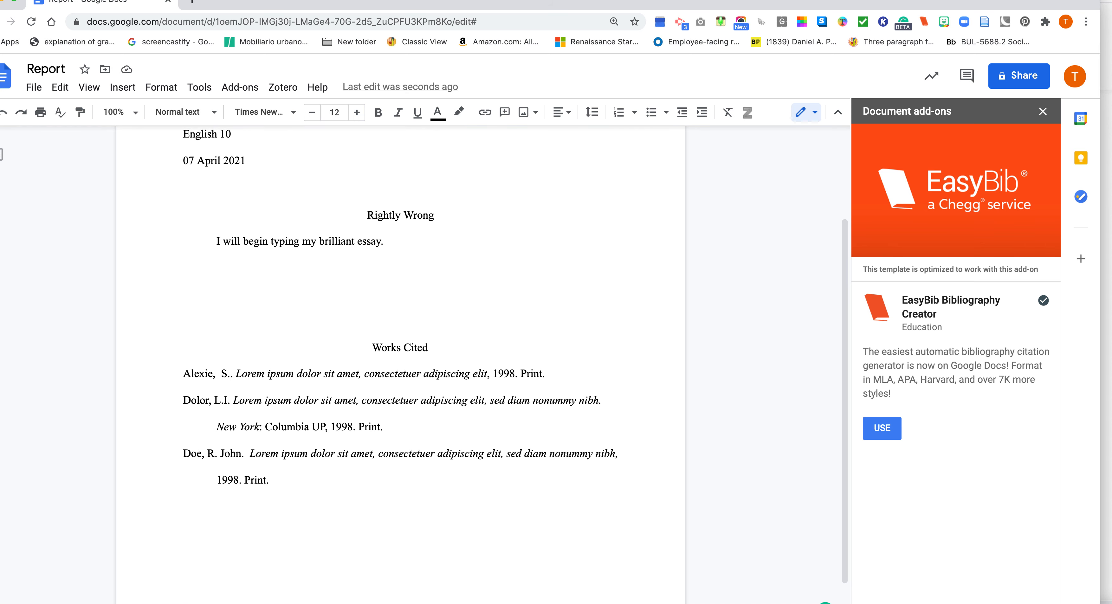
Add a second indented paragraph below the first one reading "Here's another brilliant paragraph.".
{"action": "left_click", "coordinate": [406, 292]}
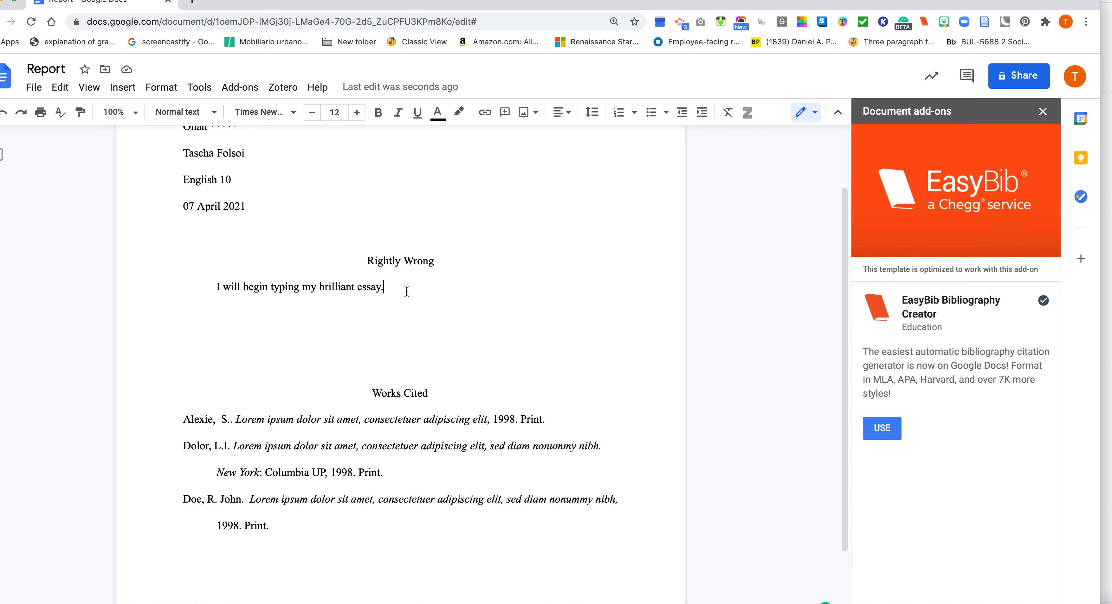
{"action": "key", "text": "Return"}
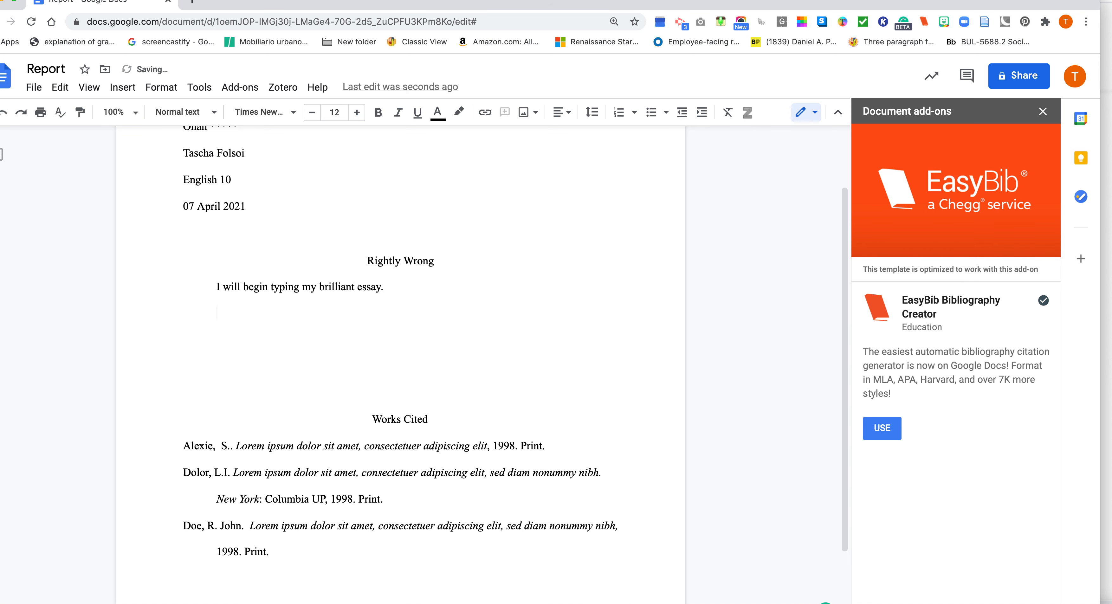
{"action": "type", "text": "Here's another bri"}
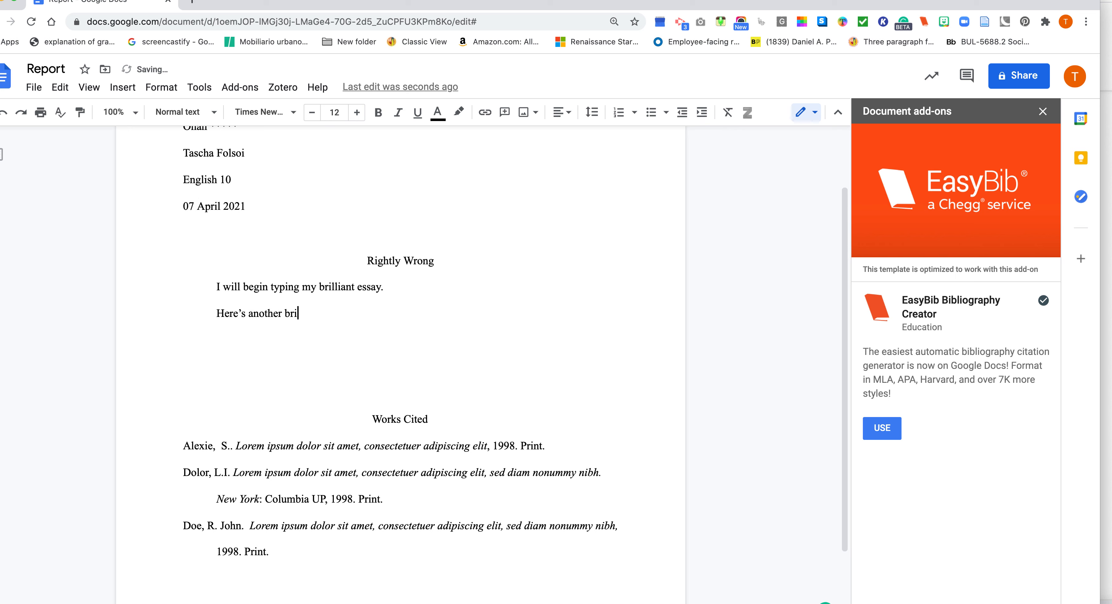
{"action": "type", "text": "lliant paragraph."}
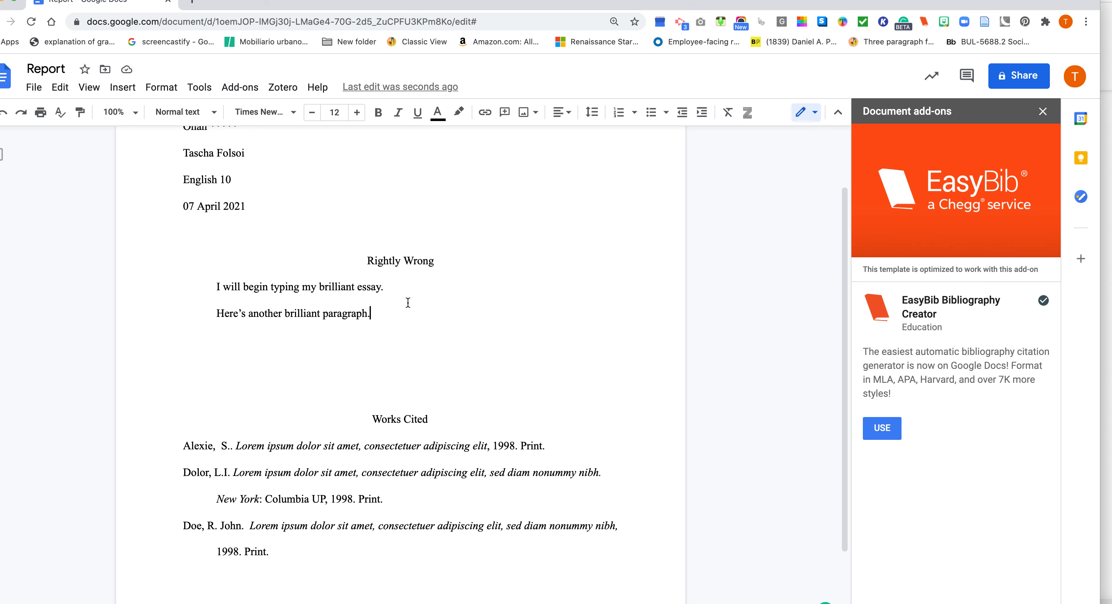
{"action": "scroll", "coordinate": [401, 299], "scroll_direction": "up", "scroll_amount": 2}
{"action": "left_click_drag", "start_coordinate": [183, 177], "coordinate": [273, 603]}
{"action": "key", "text": "BackSpace"}
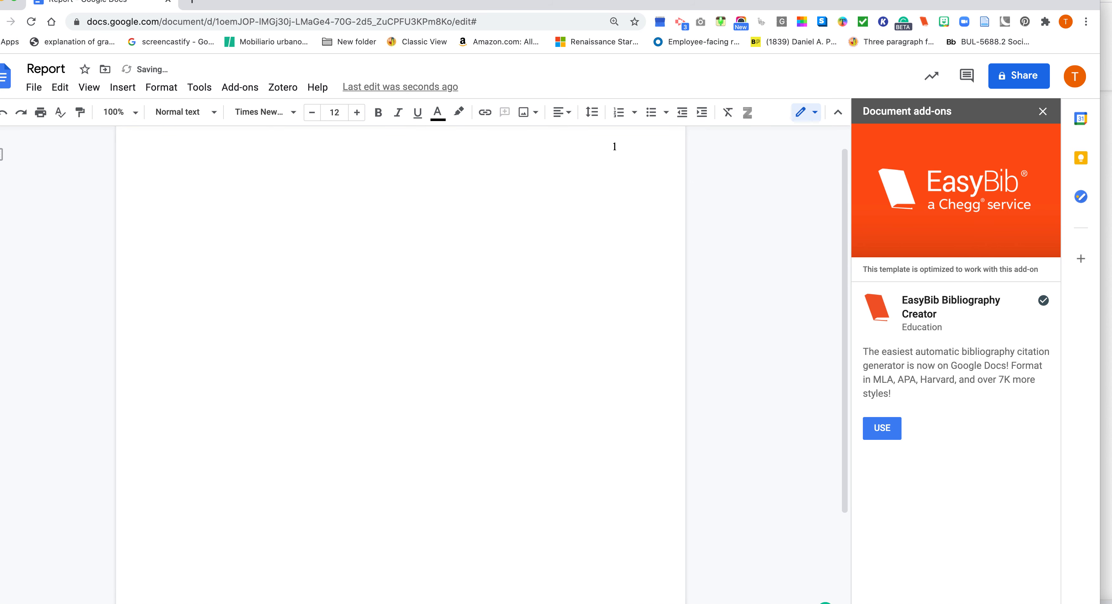
{"action": "key", "text": "ctrl+z"}
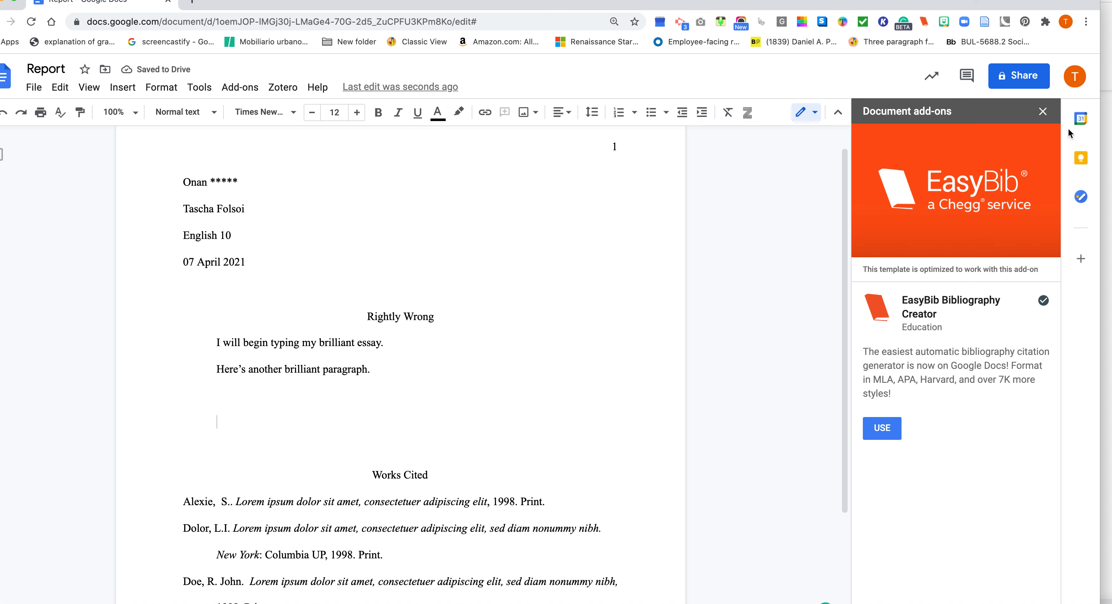
Close the Document add-ons pane promoting EasyBib.
{"action": "left_click", "coordinate": [1043, 113]}
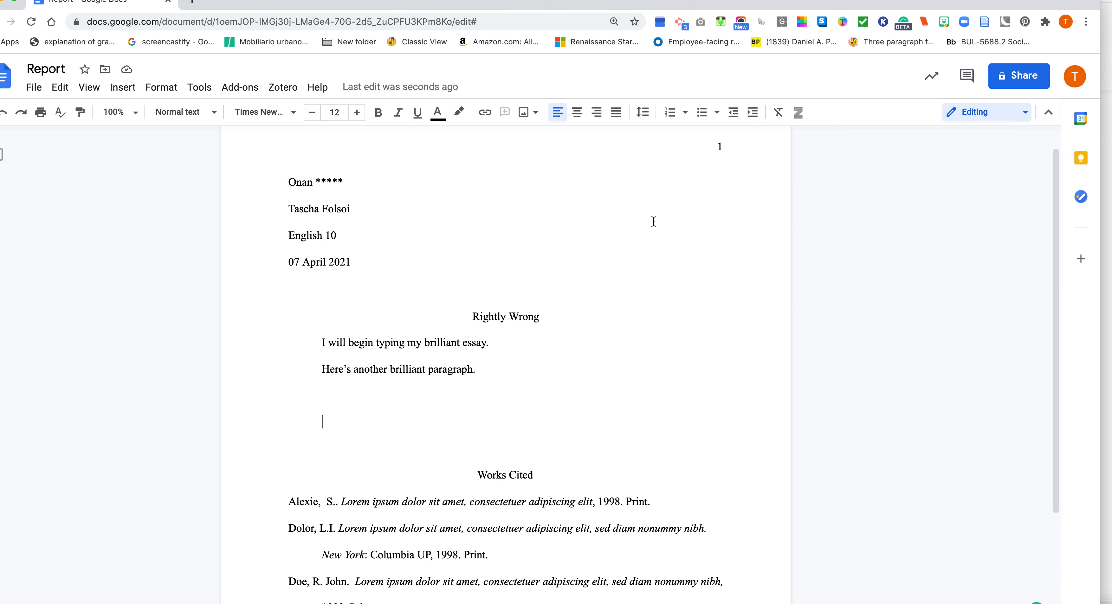